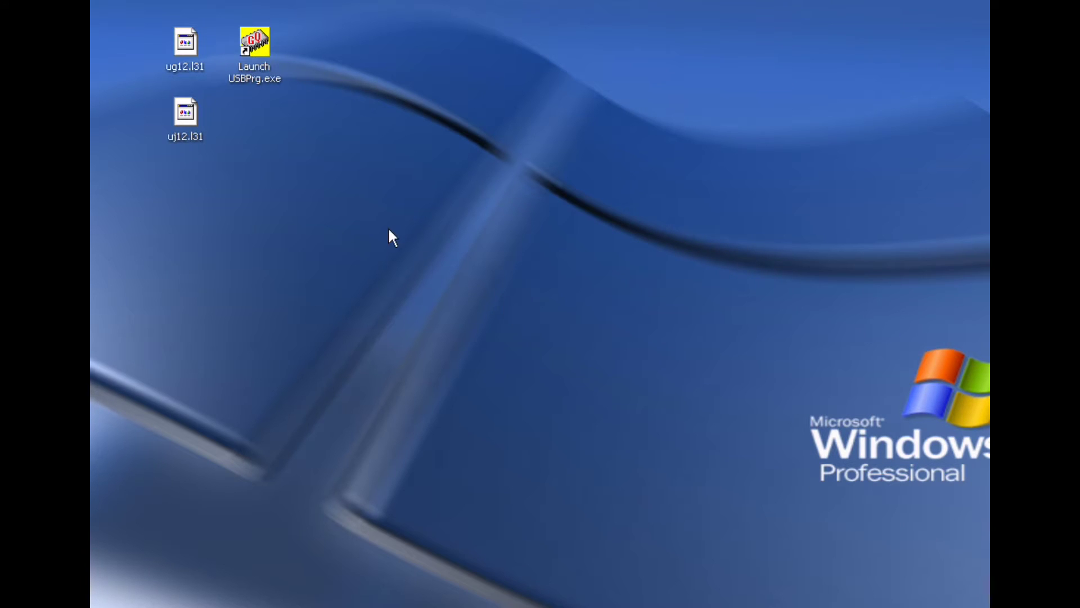
Launch GQ USB Programmer from the USBPrg.exe shortcut on the Windows XP desktop
{"action": "double_click", "coordinate": [256, 45]}
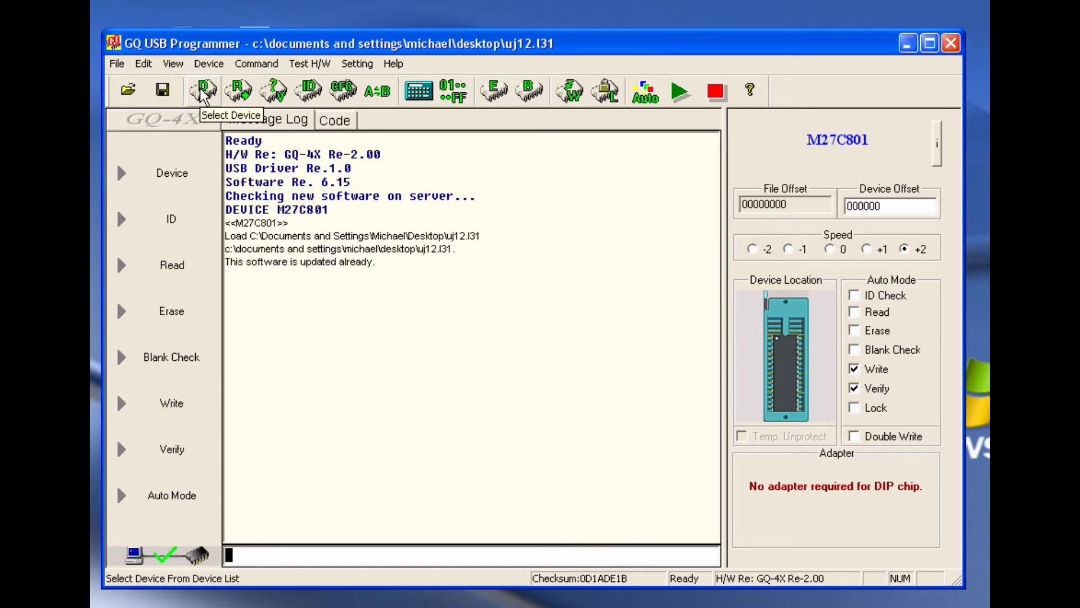
Make 24C00 the target device from the supported-device list
{"action": "left_click", "coordinate": [202, 91]}
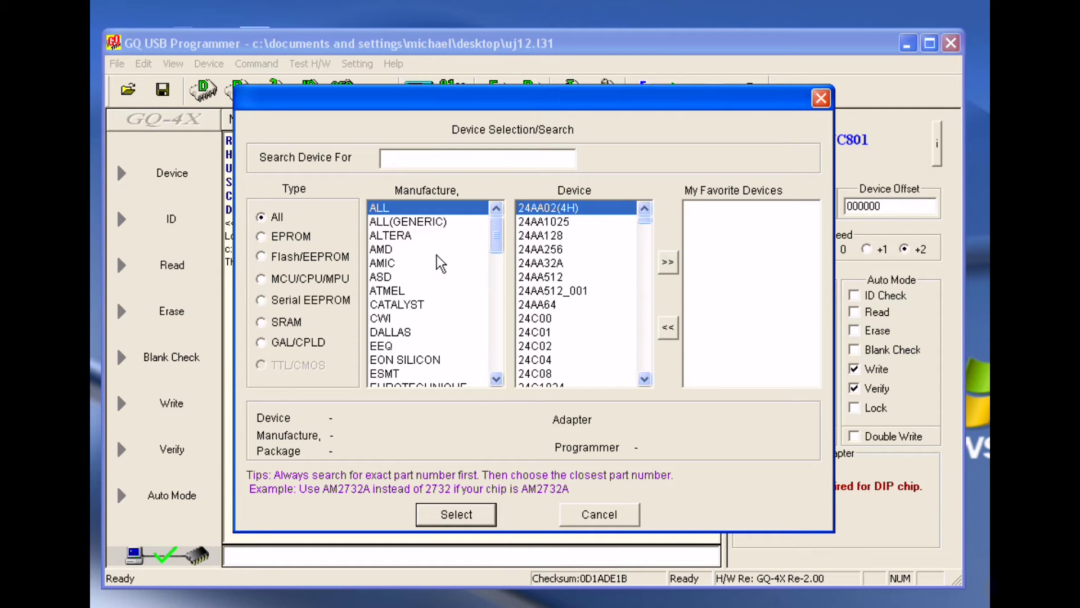
{"action": "left_click", "coordinate": [535, 319]}
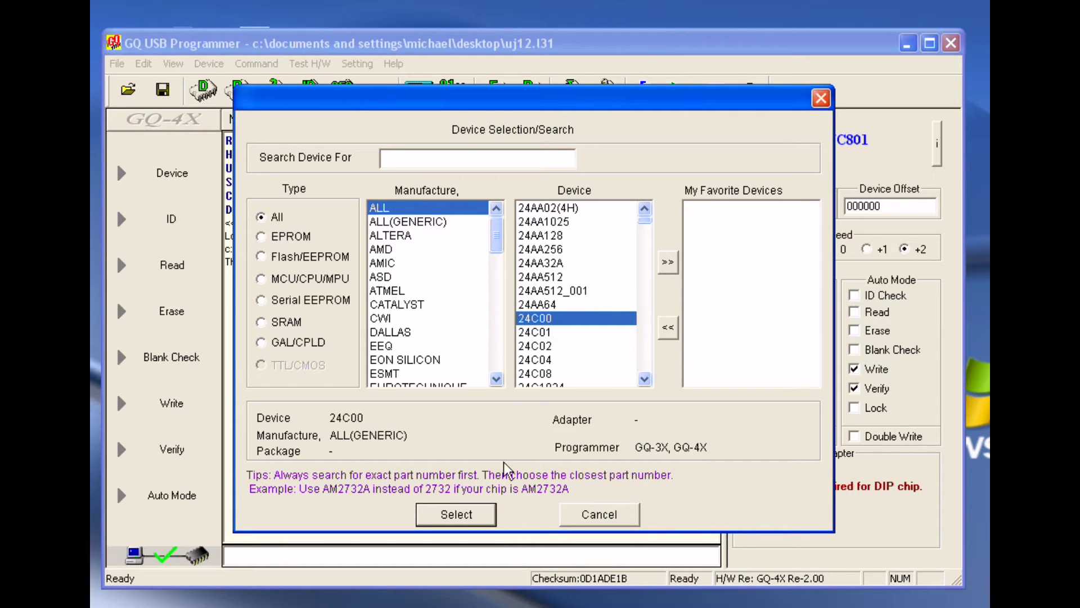
{"action": "double_click", "coordinate": [547, 319]}
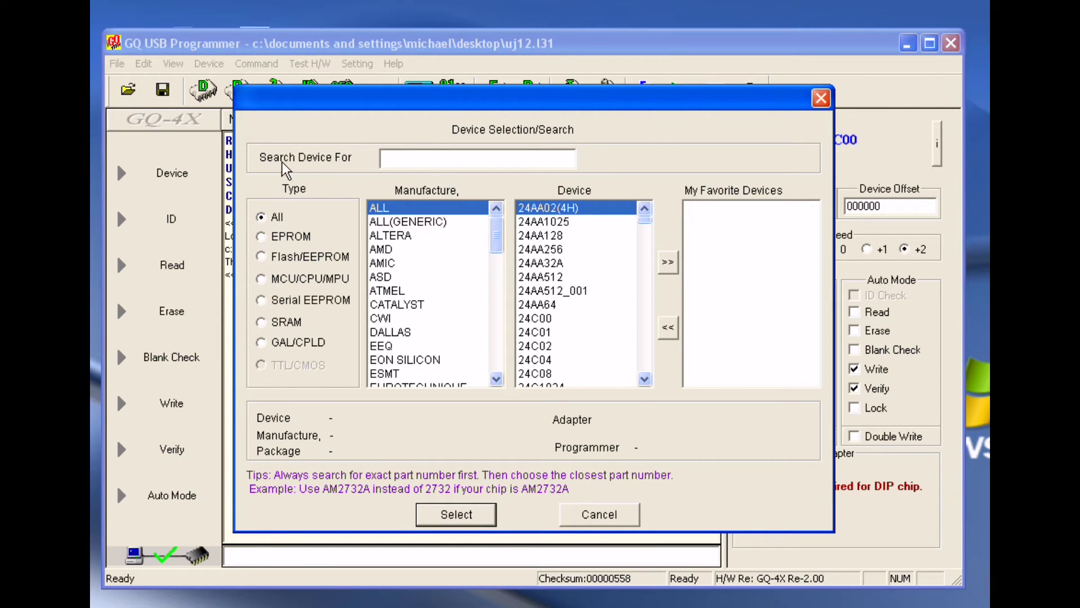
Search for m27c801 and make M27C801 the target device
{"action": "left_click", "coordinate": [398, 158]}
{"action": "type", "text": "m27c801"}
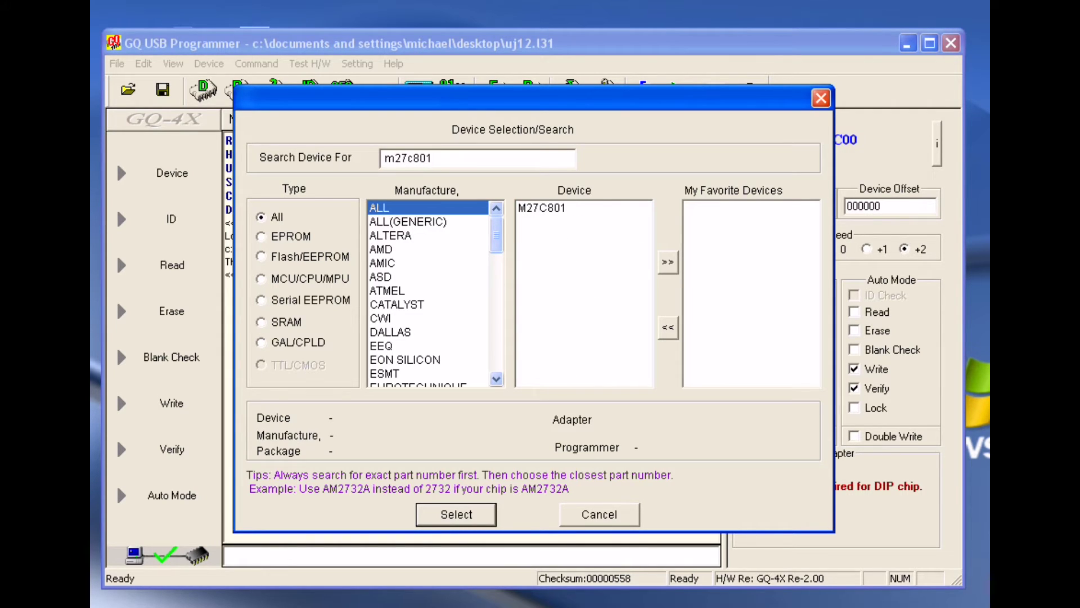
{"action": "left_click", "coordinate": [541, 207]}
{"action": "double_click", "coordinate": [541, 208]}
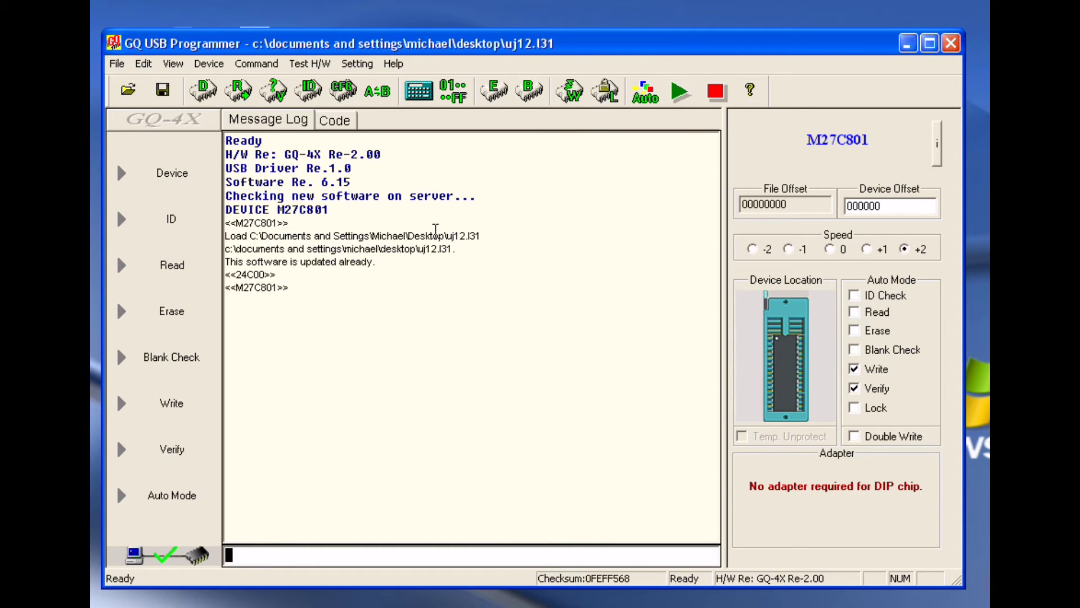
Blank-check the M27C801, which reports 'Chip is blank' after 48.00 seconds
{"action": "left_click", "coordinate": [531, 95]}
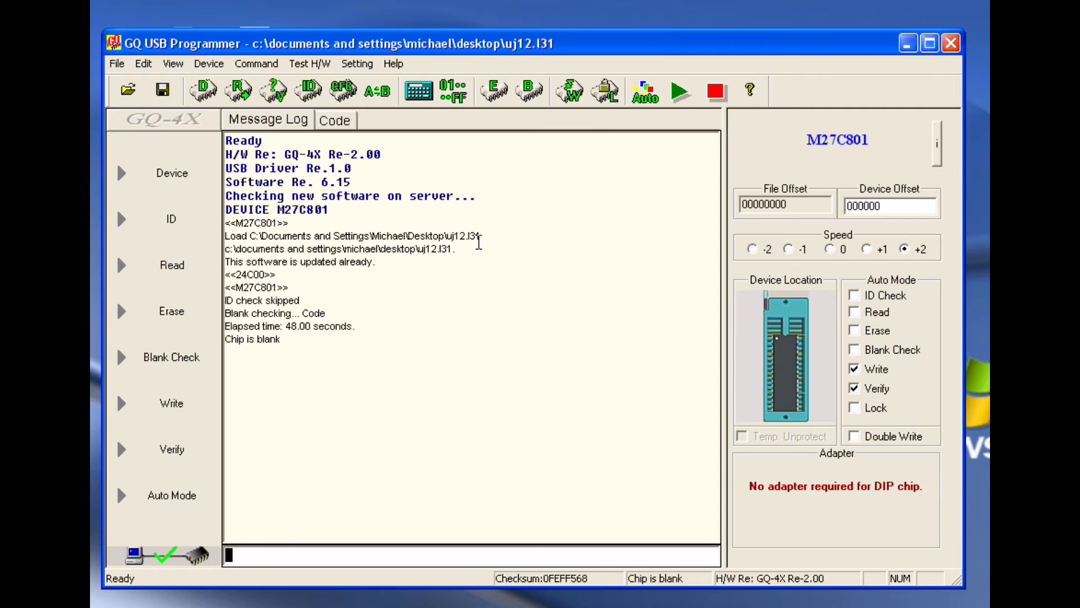
Rerun the blank check, which reports the M27C801 blank again after 47.91 seconds
{"action": "left_click", "coordinate": [529, 95]}
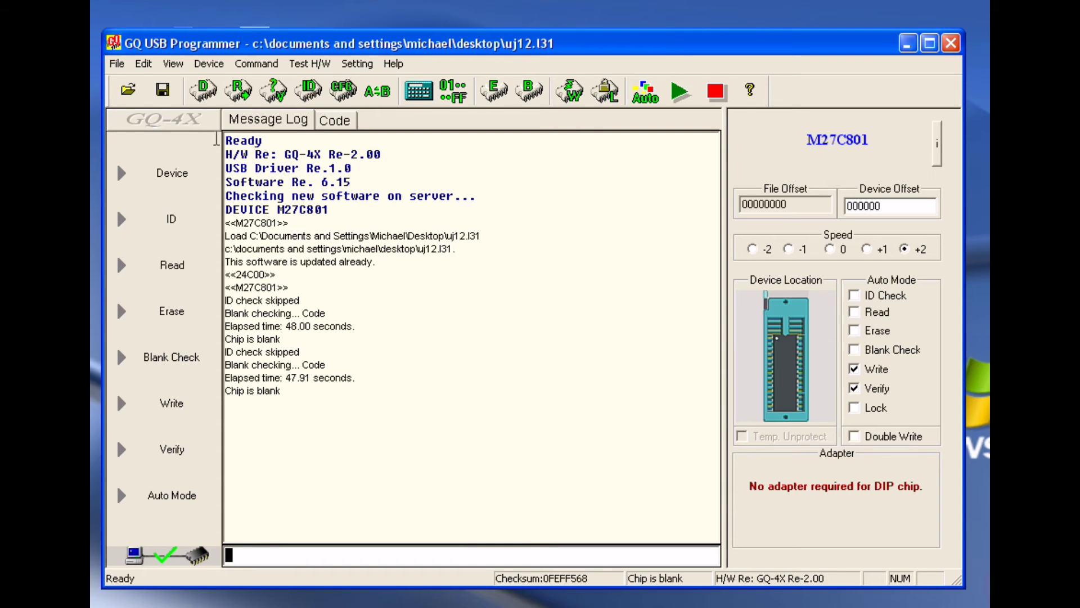
Load ug12.l31 from the Desktop as Binary (.bin), giving checksum 0CD5AC4D
{"action": "left_click", "coordinate": [130, 92]}
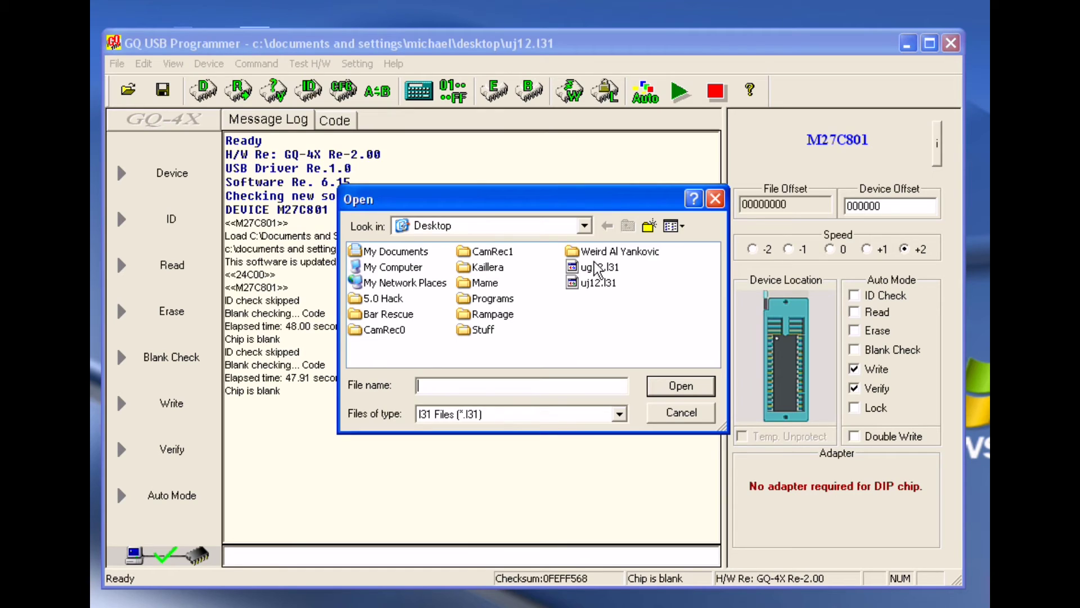
{"action": "left_click", "coordinate": [597, 268]}
{"action": "left_click", "coordinate": [598, 284]}
{"action": "left_click", "coordinate": [604, 268]}
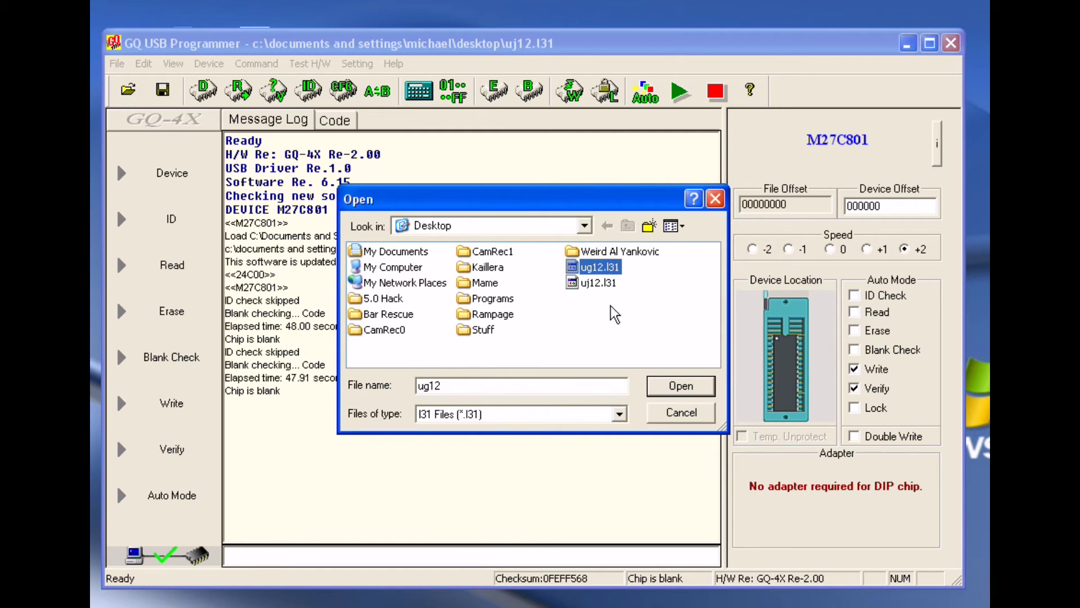
{"action": "left_click", "coordinate": [680, 385]}
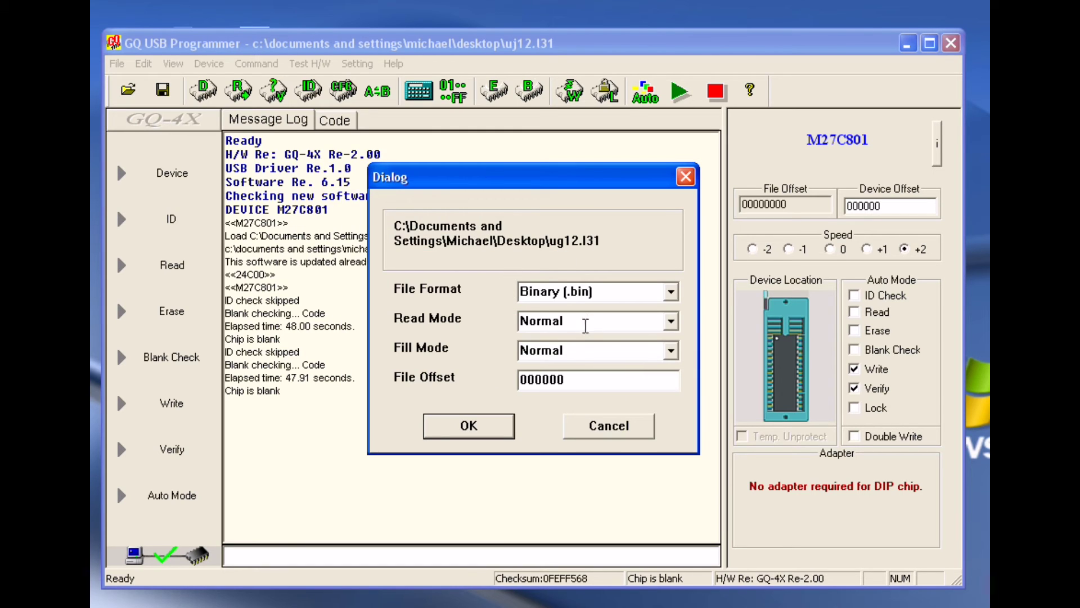
{"action": "left_click", "coordinate": [470, 426]}
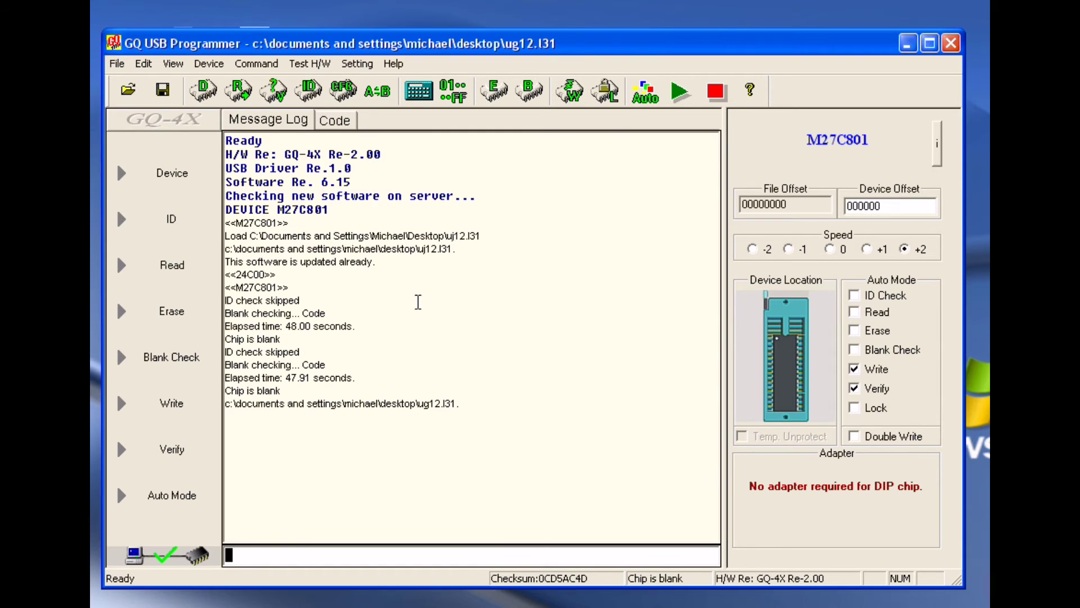
{"action": "left_click_drag", "start_coordinate": [462, 404], "coordinate": [225, 405]}
{"action": "left_click", "coordinate": [307, 427]}
Look at the ug12.l31 hex dump in the Code view, then return to the Message Log
{"action": "left_click", "coordinate": [331, 121]}
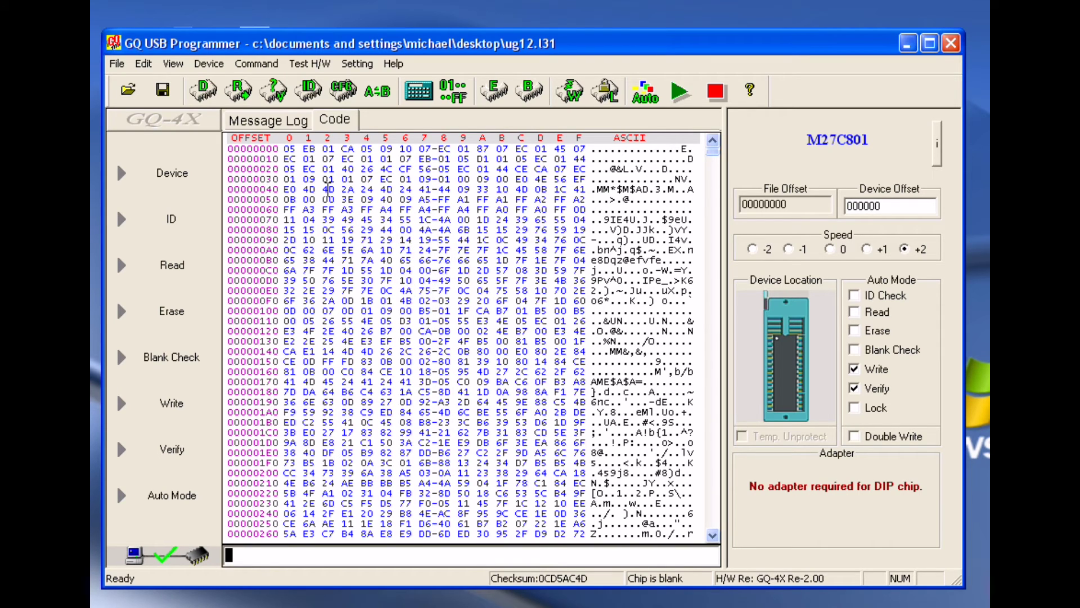
{"action": "left_click", "coordinate": [267, 122]}
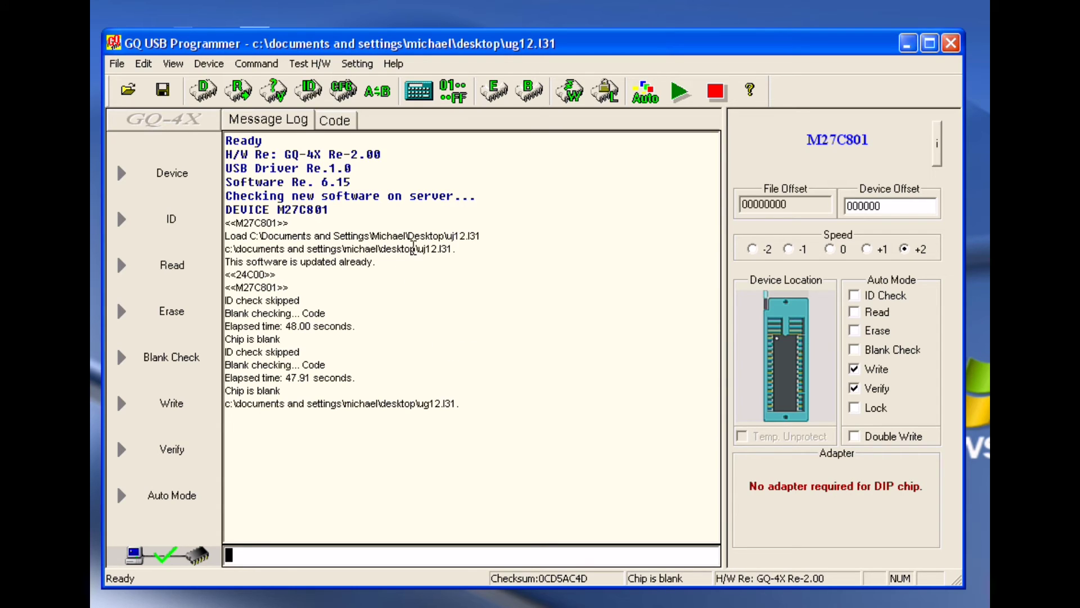
Write ug12.l31 to the M27C801, which takes 280.85 s and verifies in 47.33 s
{"action": "left_click", "coordinate": [571, 95]}
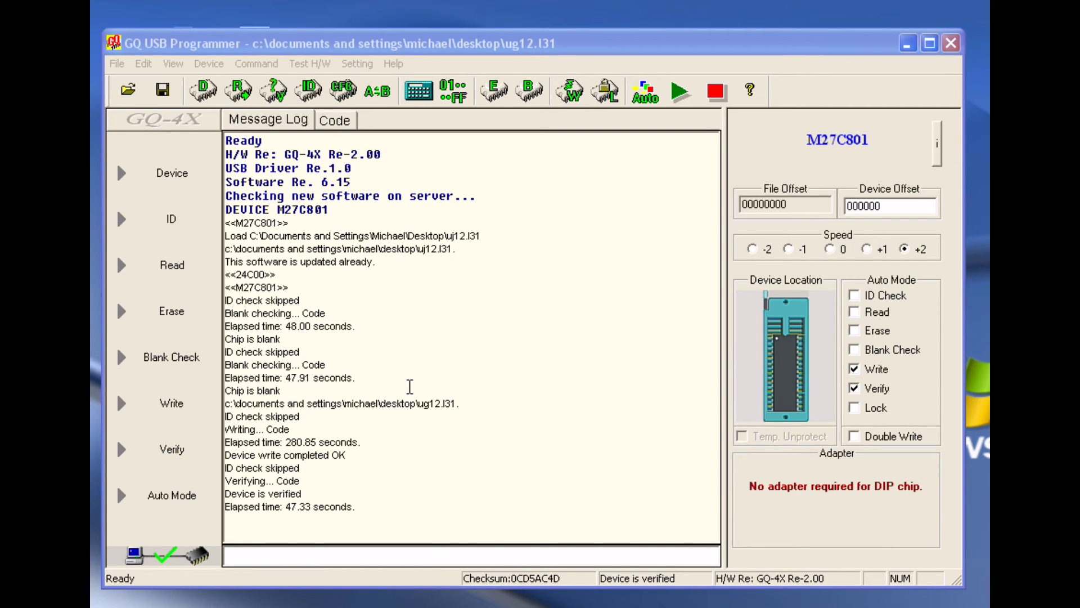
{"action": "left_click", "coordinate": [286, 442]}
{"action": "left_click_drag", "start_coordinate": [362, 442], "coordinate": [282, 439]}
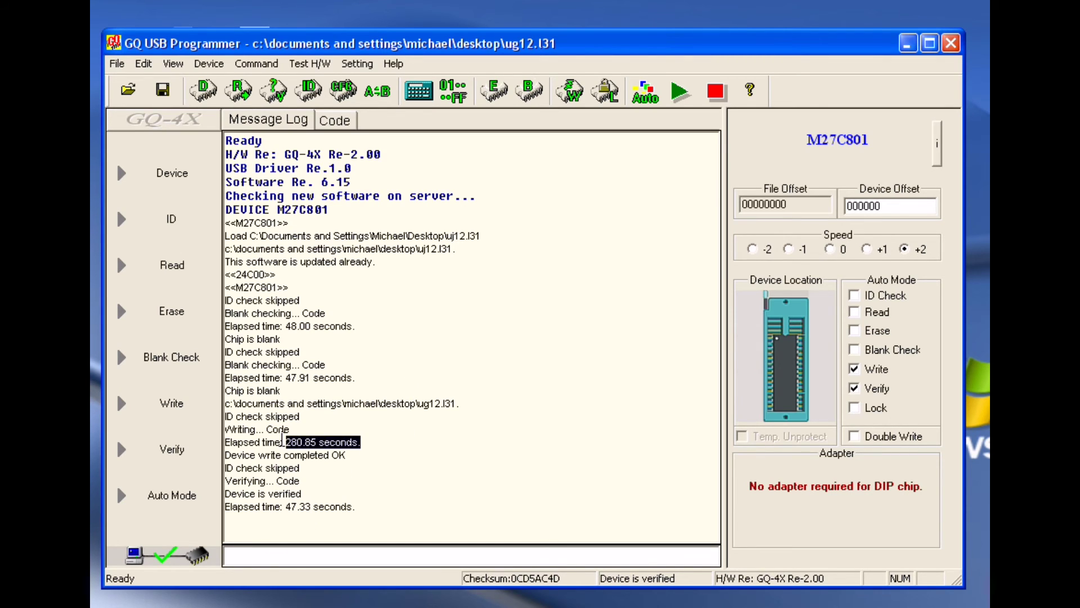
{"action": "left_click", "coordinate": [370, 430]}
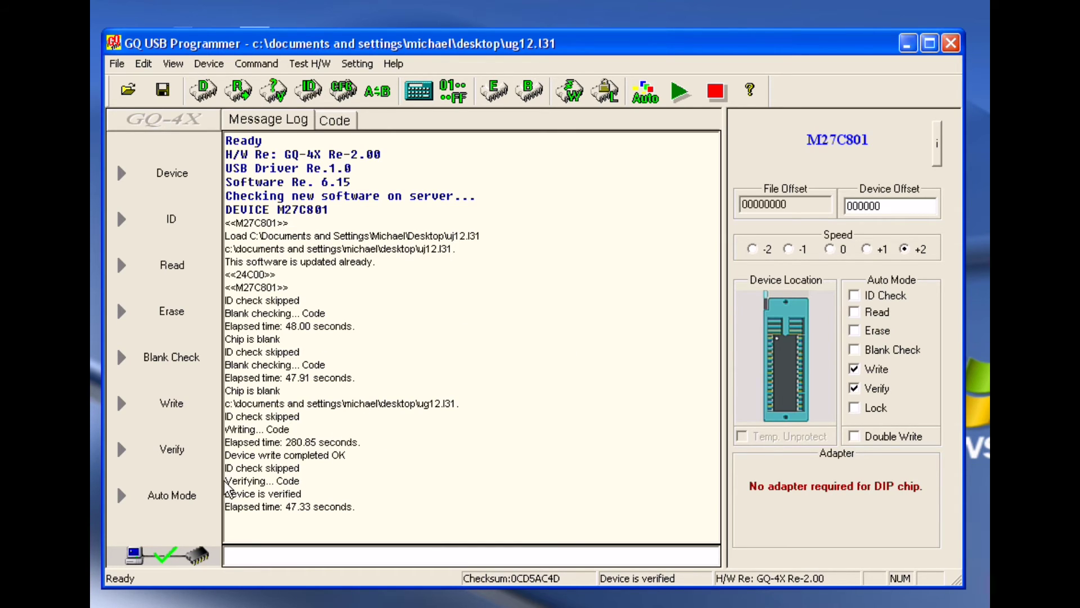
{"action": "left_click_drag", "start_coordinate": [227, 480], "coordinate": [302, 481]}
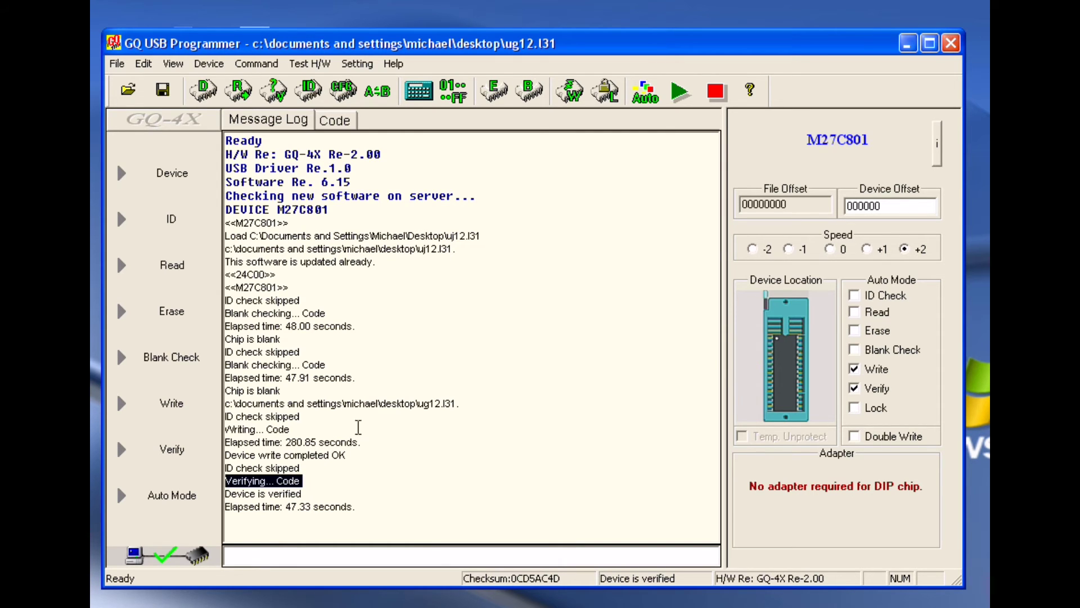
{"action": "left_click", "coordinate": [337, 117]}
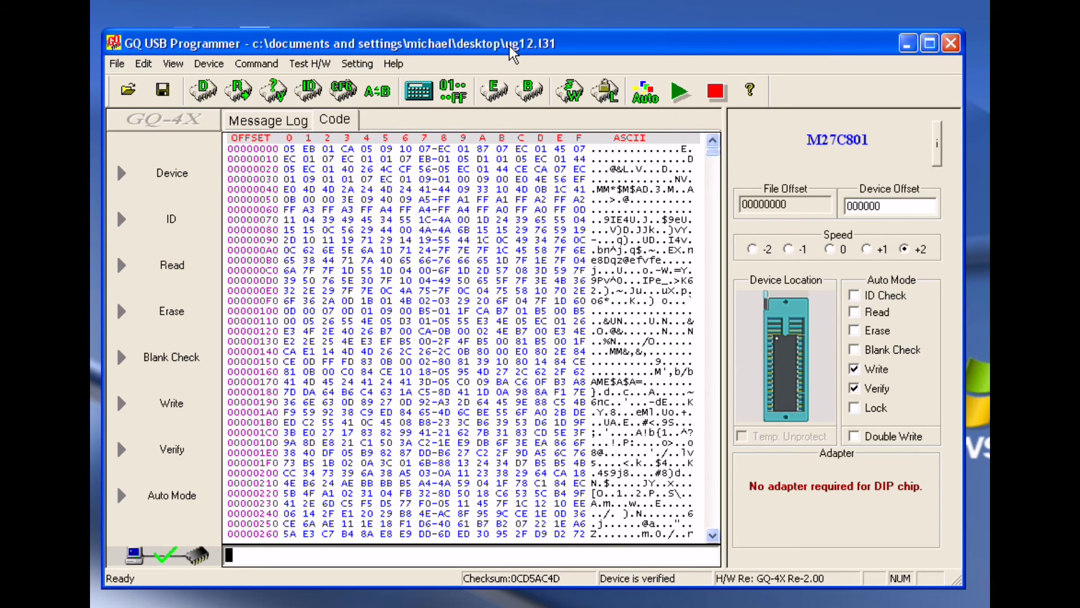
{"action": "left_click", "coordinate": [287, 119]}
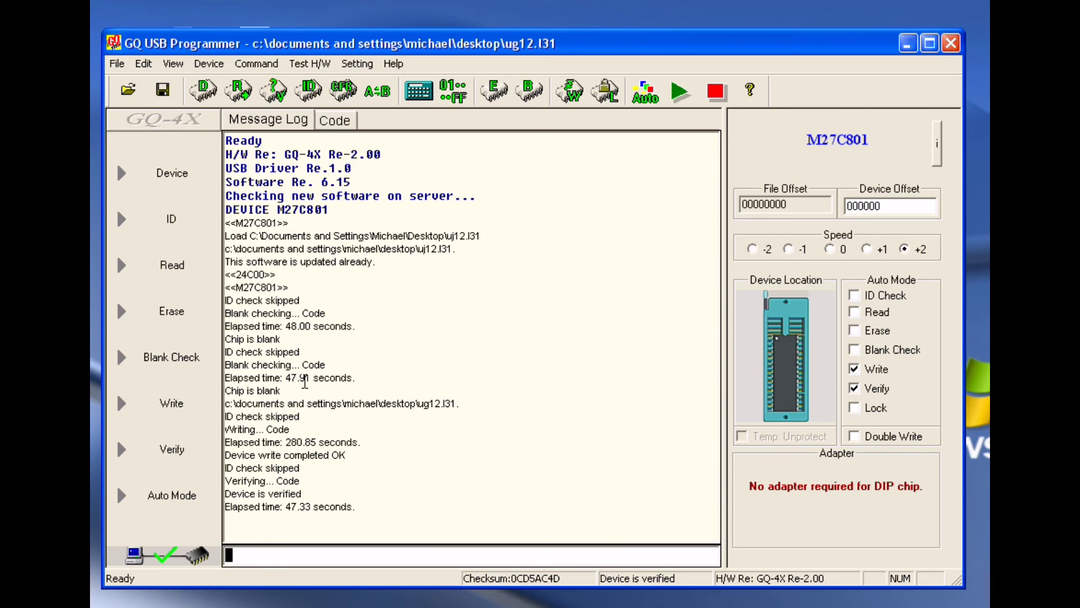
Verify the M27C801 against ug12.l31 again, which passes in 47.83 seconds
{"action": "left_click", "coordinate": [273, 95]}
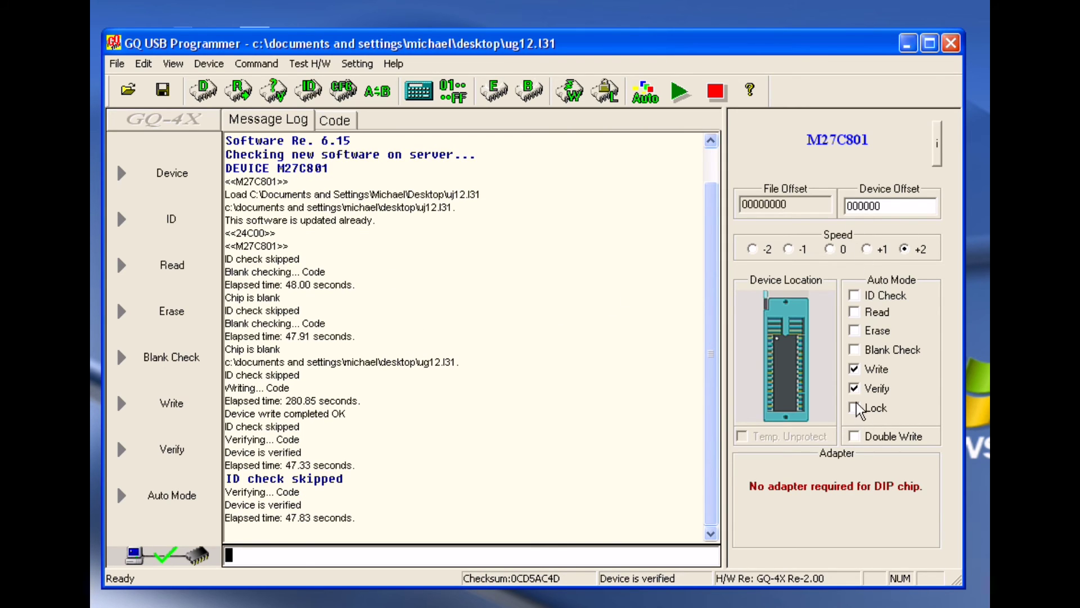
Tick the Write and Verify checkboxes under Auto Mode
{"action": "left_click", "coordinate": [854, 370]}
{"action": "left_click", "coordinate": [853, 387]}
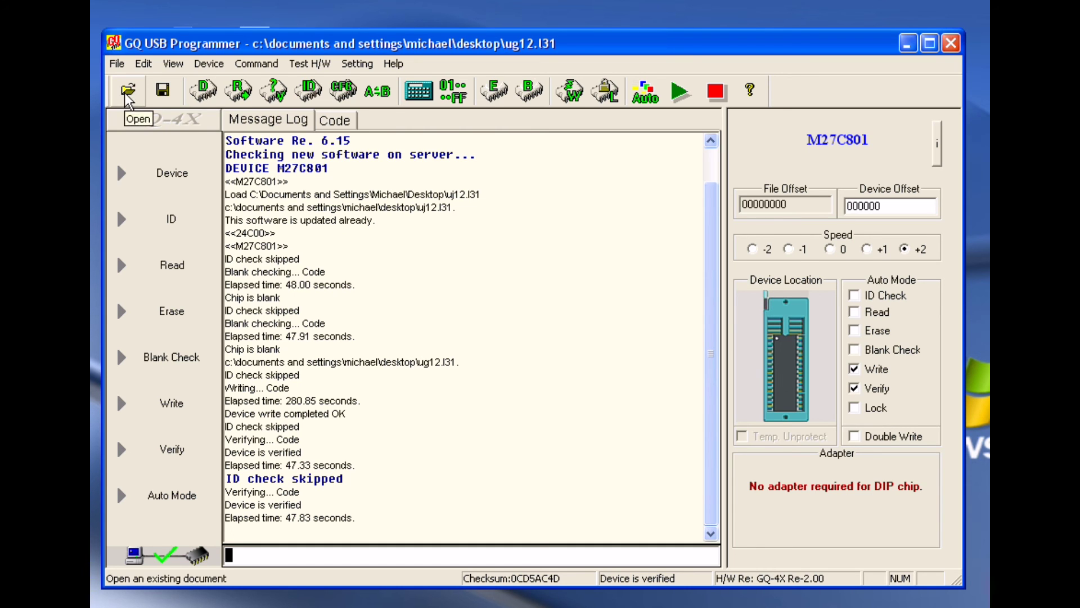
Check the hex dump, then return to the Message Log and select and deselect the ug12.l31 path line
{"action": "left_click", "coordinate": [335, 120]}
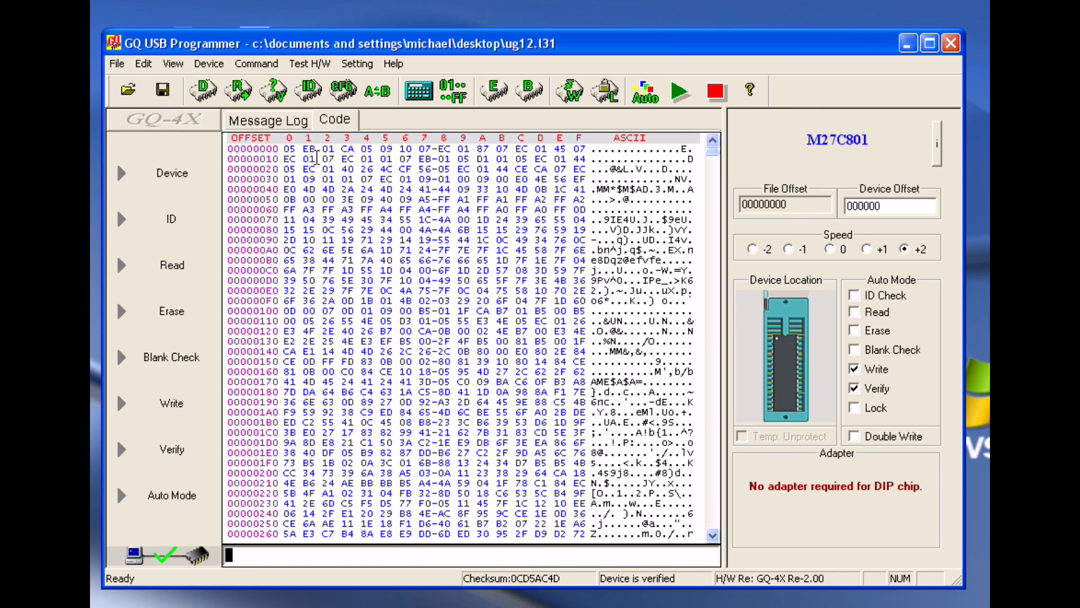
{"action": "left_click", "coordinate": [290, 120]}
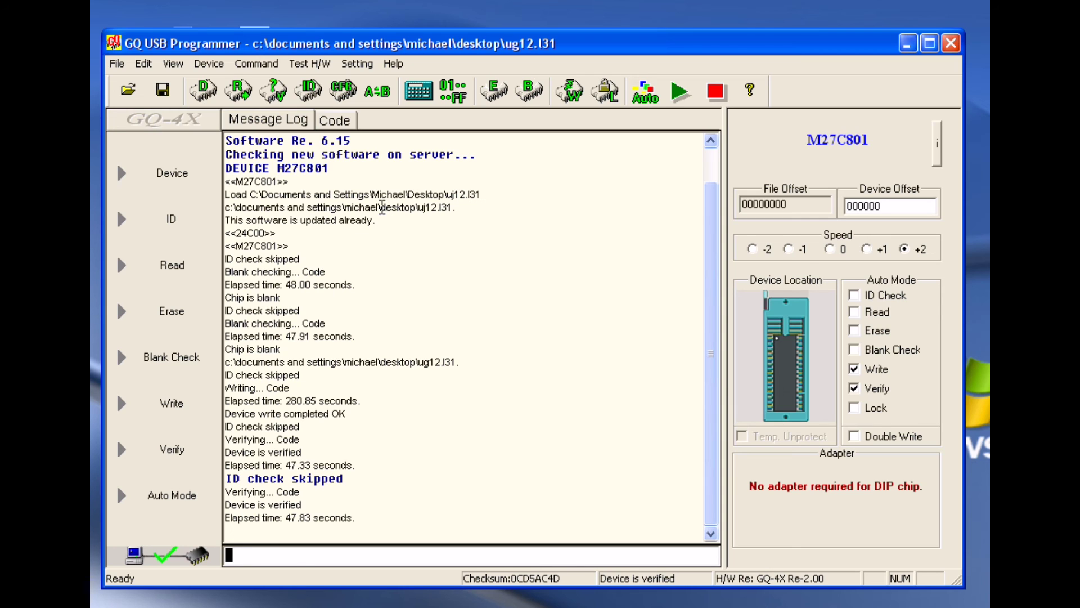
{"action": "left_click_drag", "start_coordinate": [382, 207], "coordinate": [452, 217]}
{"action": "left_click", "coordinate": [452, 219]}
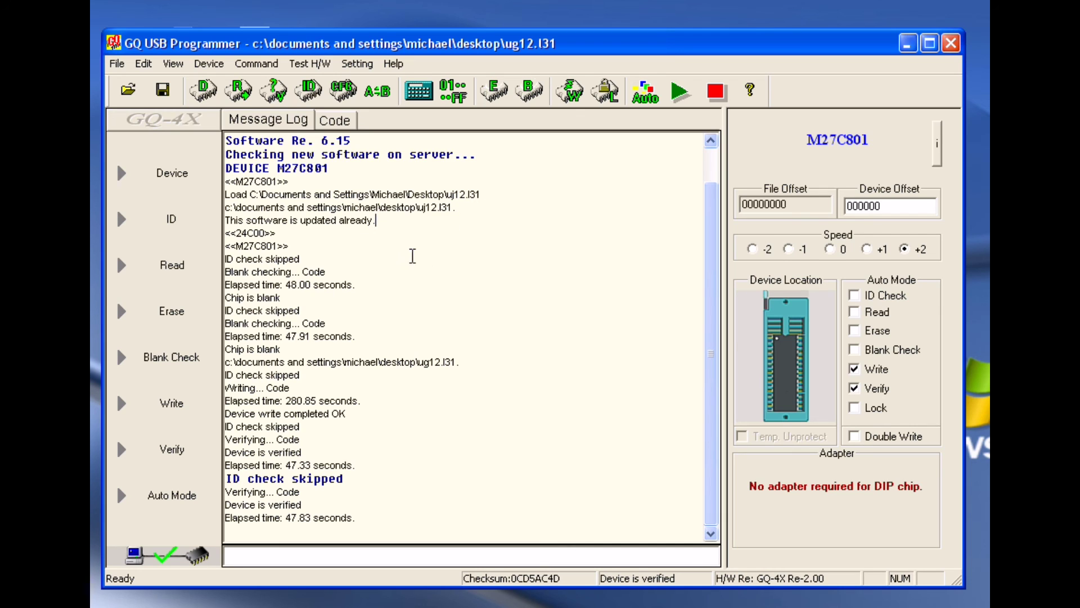